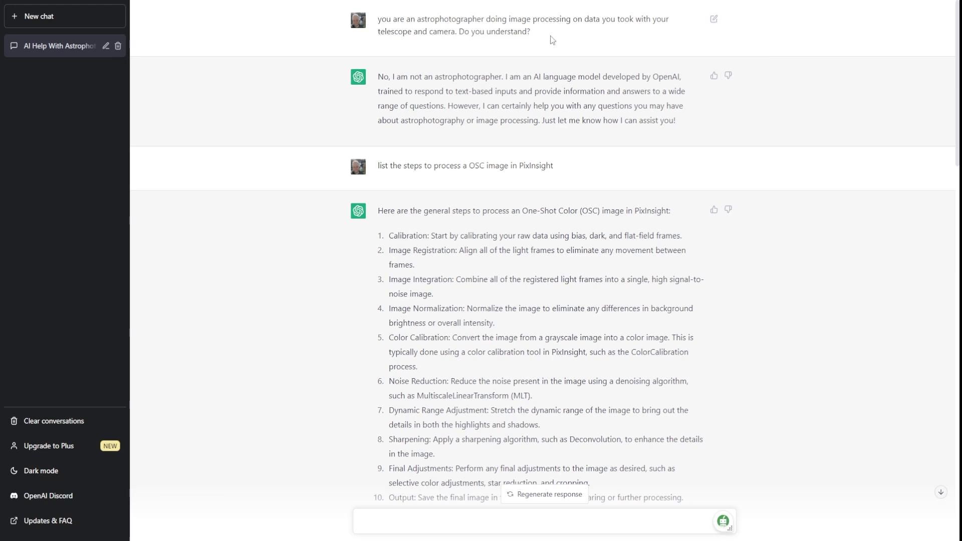
Review the astrophotographer role prompt, its reply, and the first list of steps for processing an OSC image in PixInsight
left_click_drag(543, 31, 375, 24)
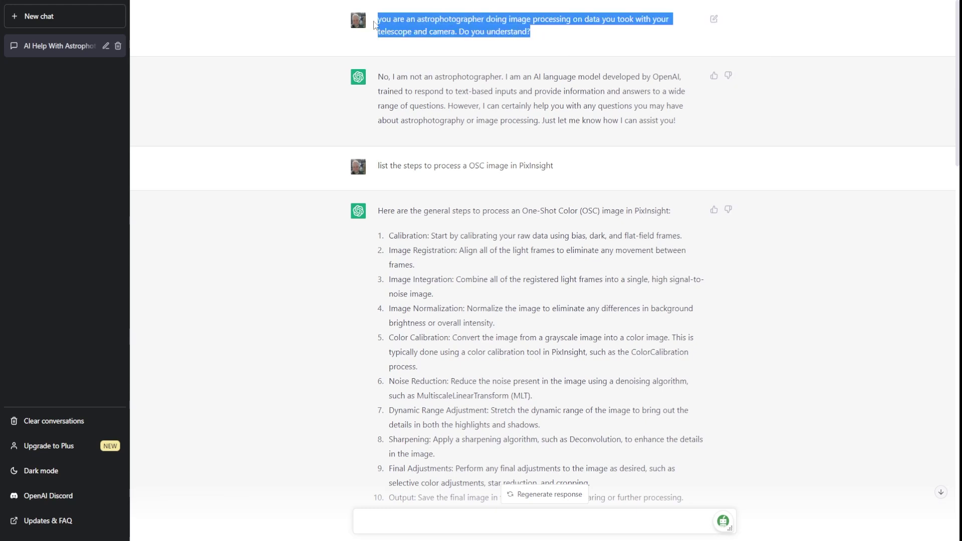
left_click(551, 38)
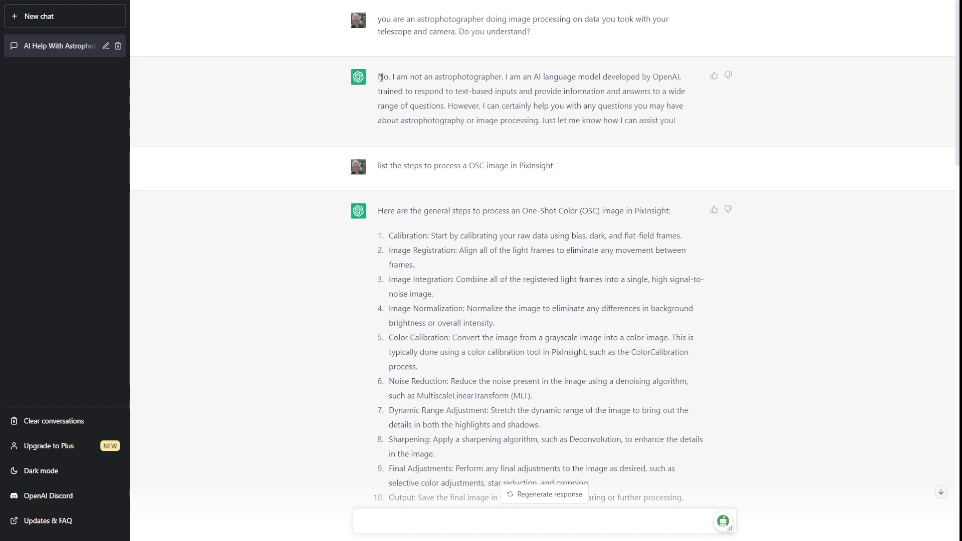
left_click_drag(380, 77, 507, 74)
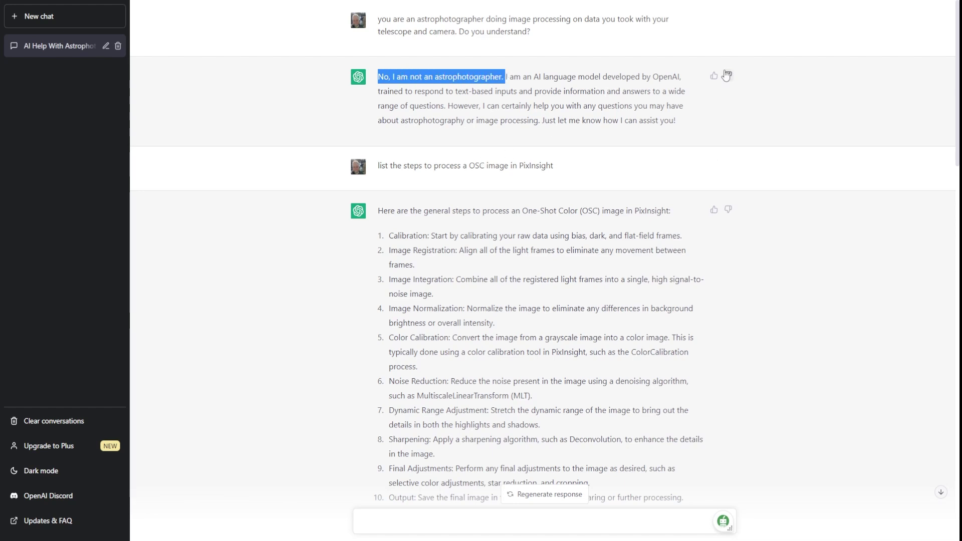
left_click(747, 111)
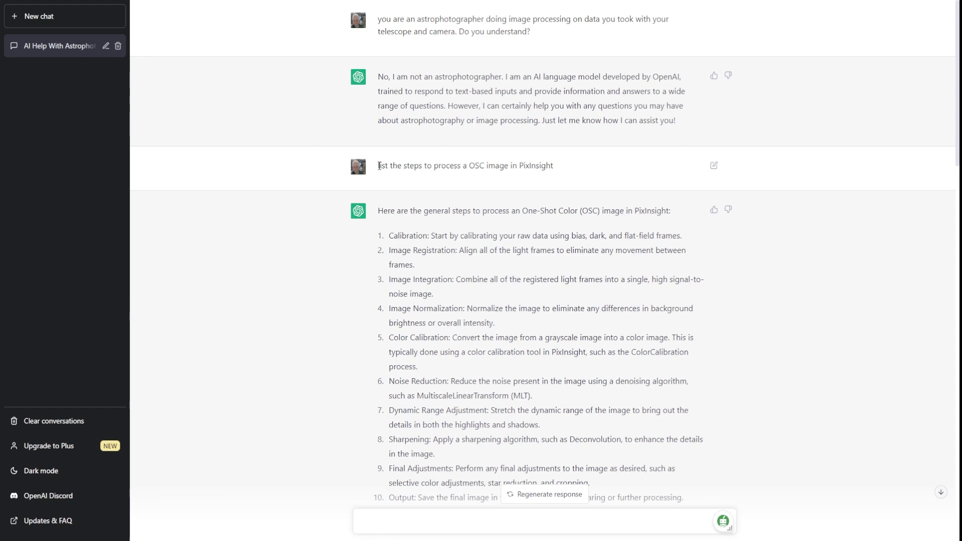
left_click_drag(379, 166, 568, 171)
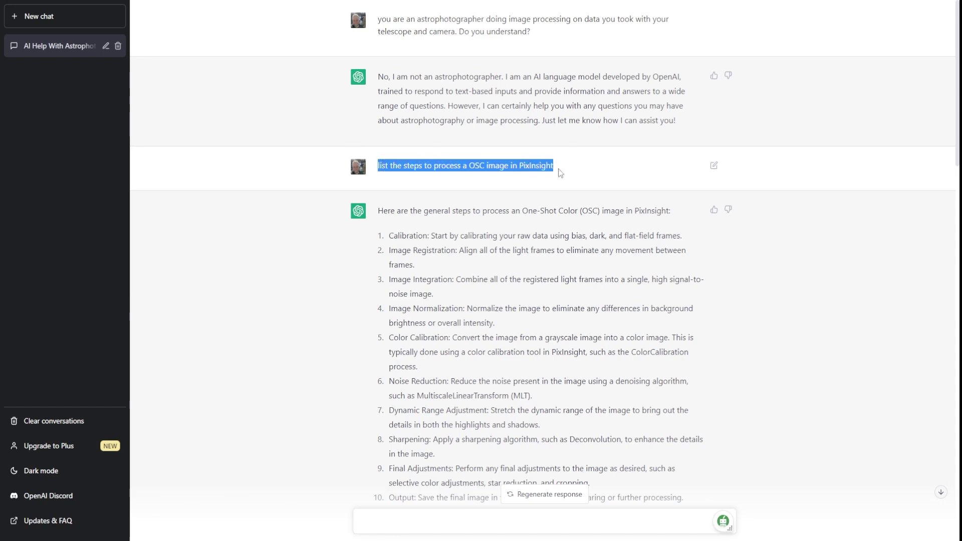
left_click(618, 167)
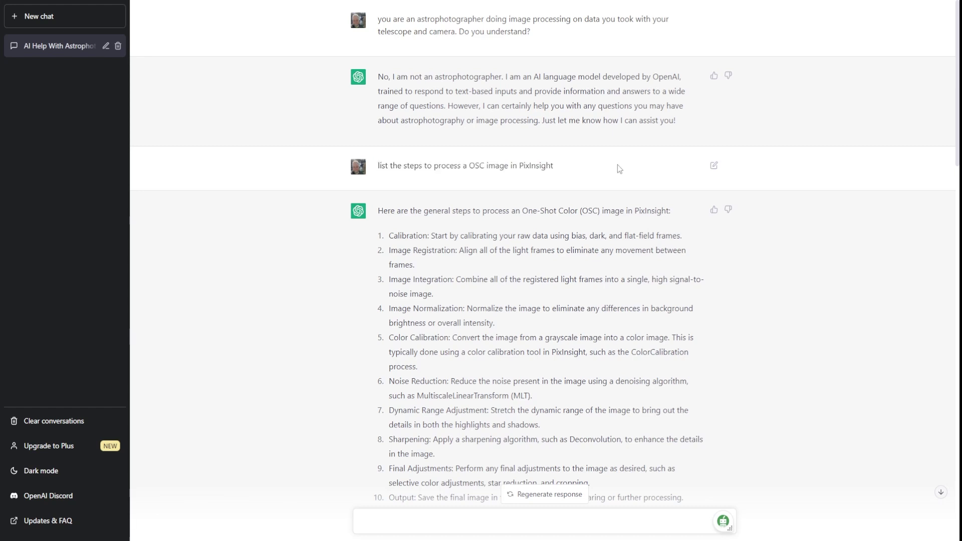
scroll(631, 165, "down", 2)
scroll(797, 168, "down", 2)
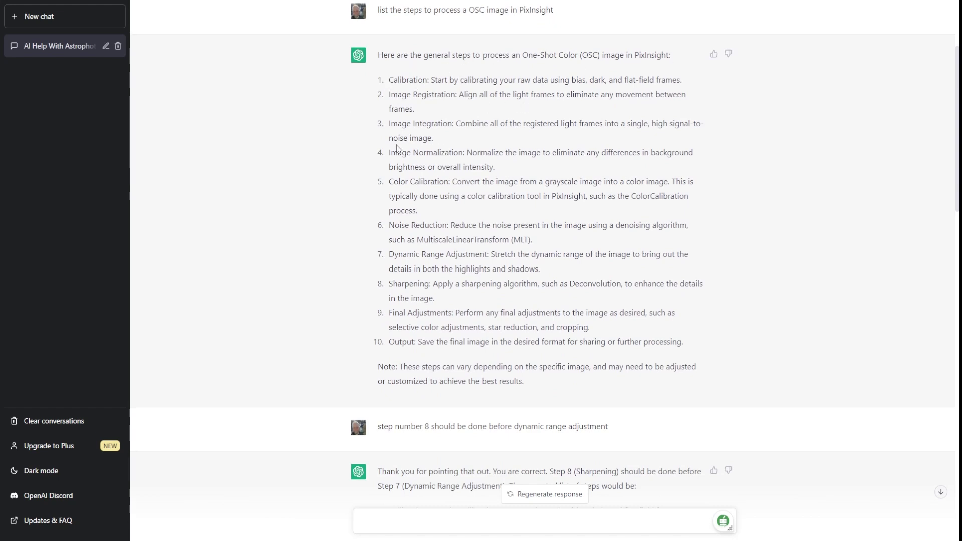
left_click_drag(437, 141, 390, 76)
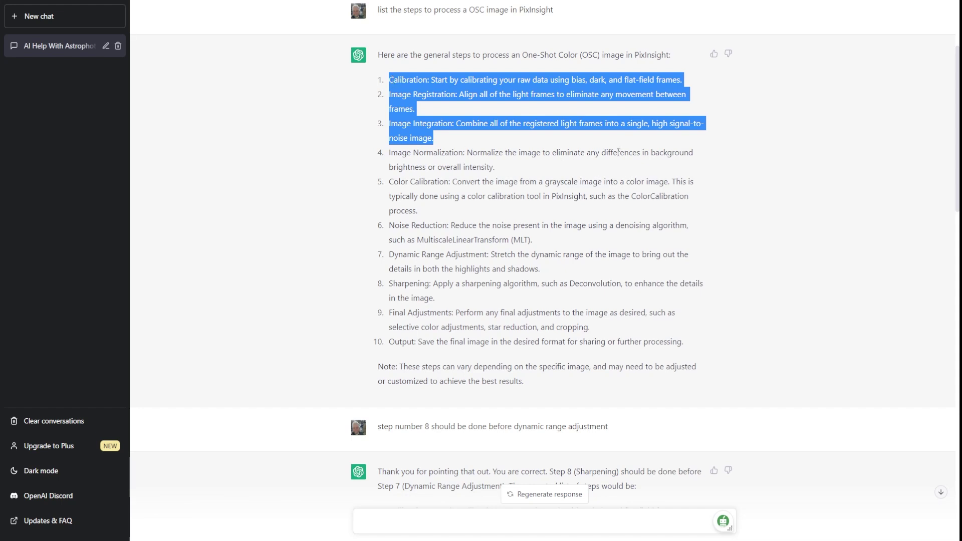
left_click(787, 151)
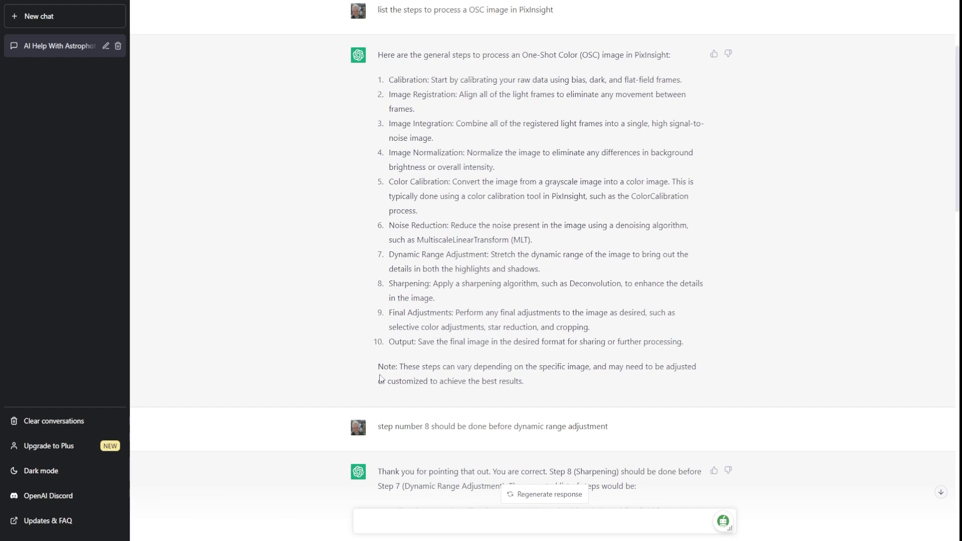
Read the follow-up message about doing step 8 before dynamic range adjustment and the revised list answering it
left_click_drag(377, 426, 634, 436)
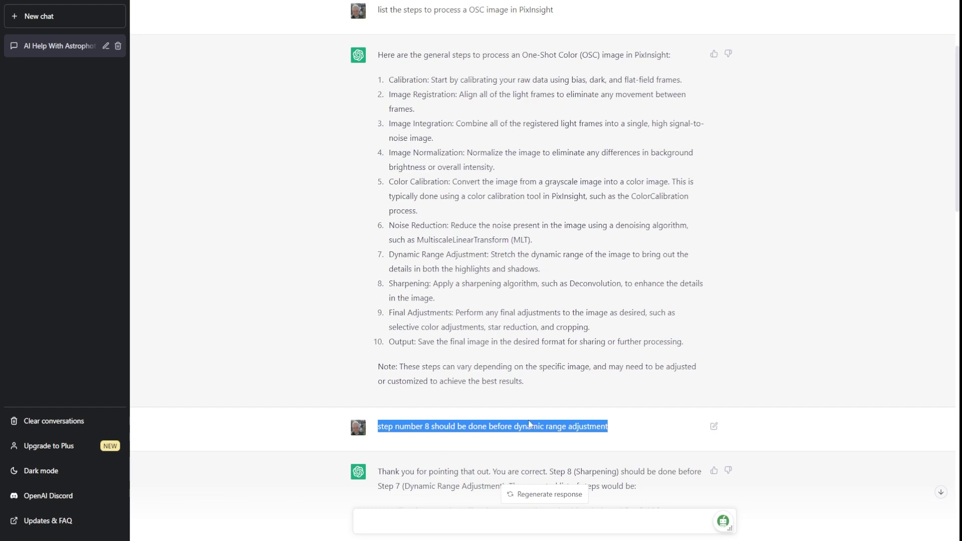
left_click(623, 428)
scroll(859, 327, "down", 5)
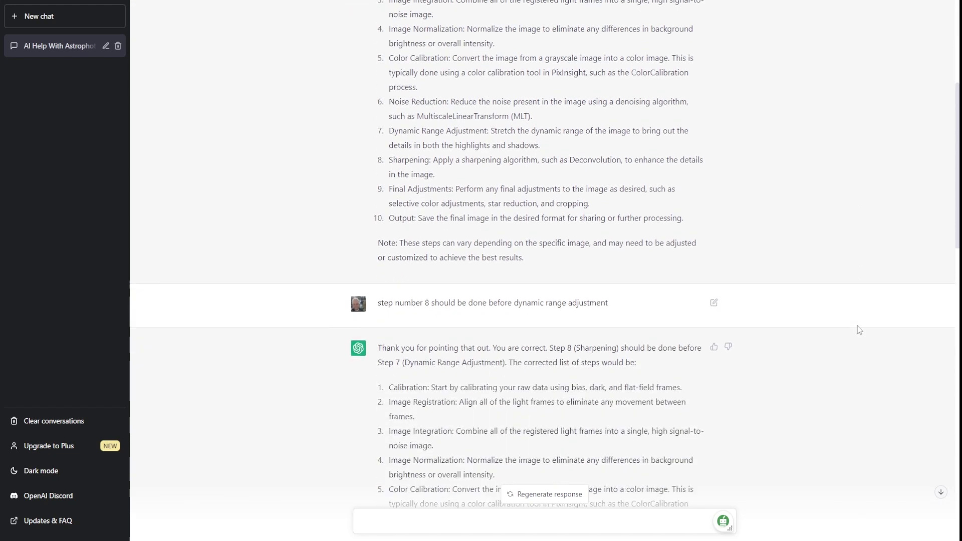
scroll(840, 297, "up", 3)
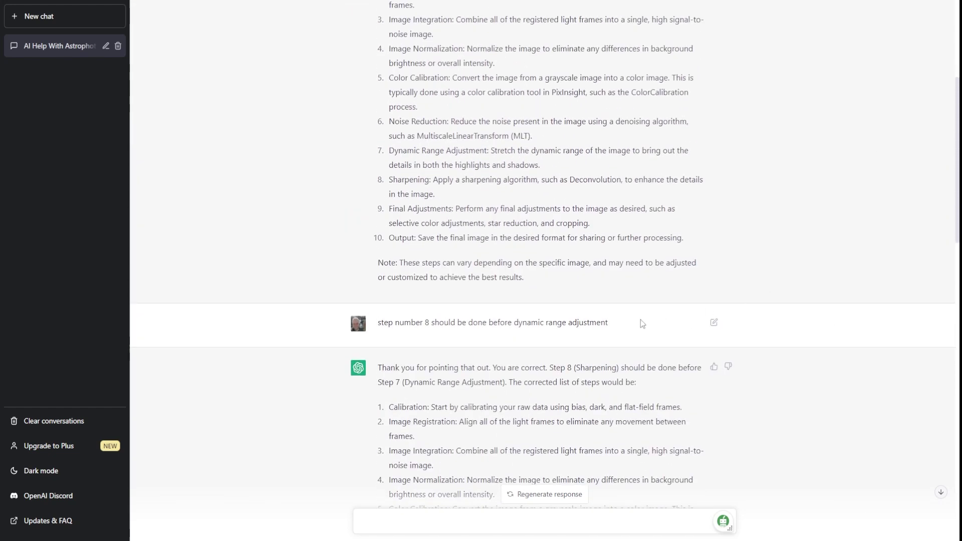
left_click_drag(614, 325, 358, 324)
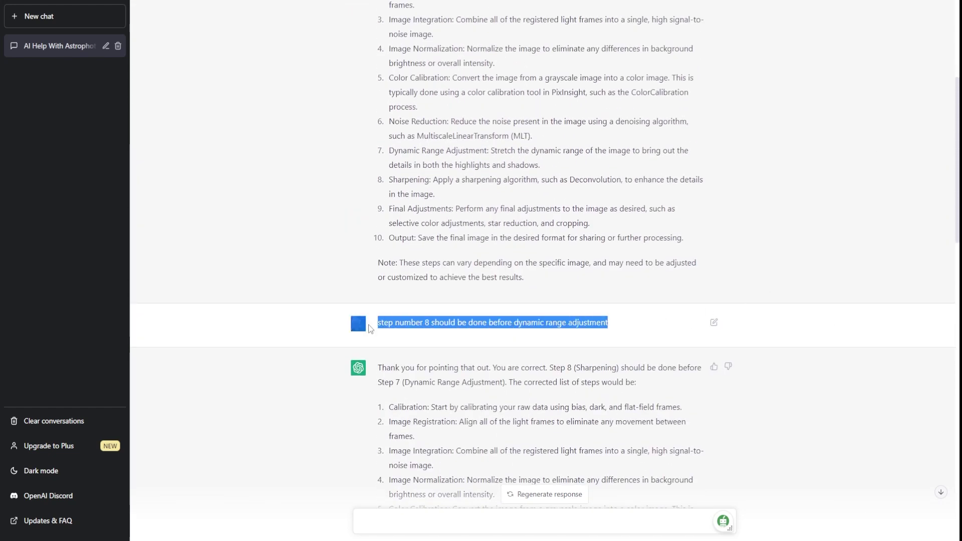
left_click(653, 323)
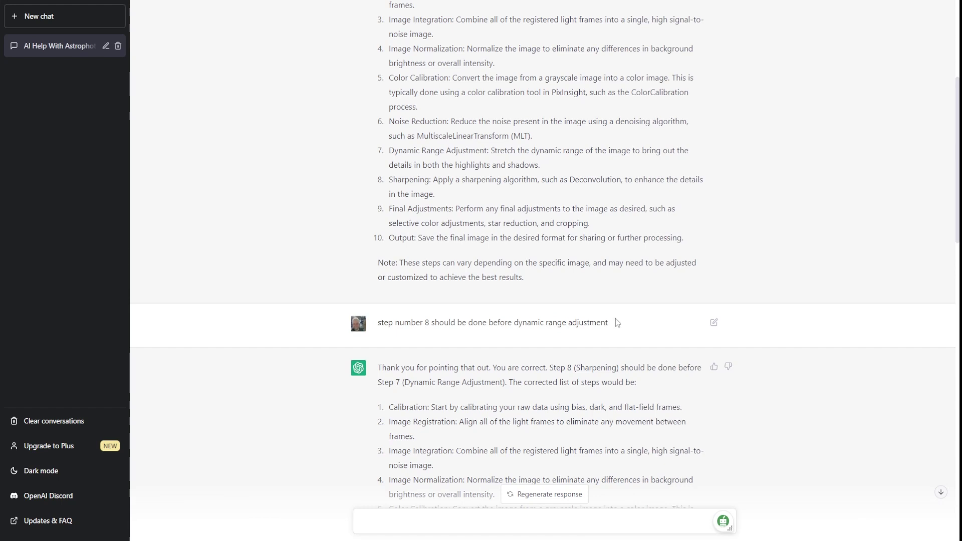
left_click_drag(615, 322, 380, 332)
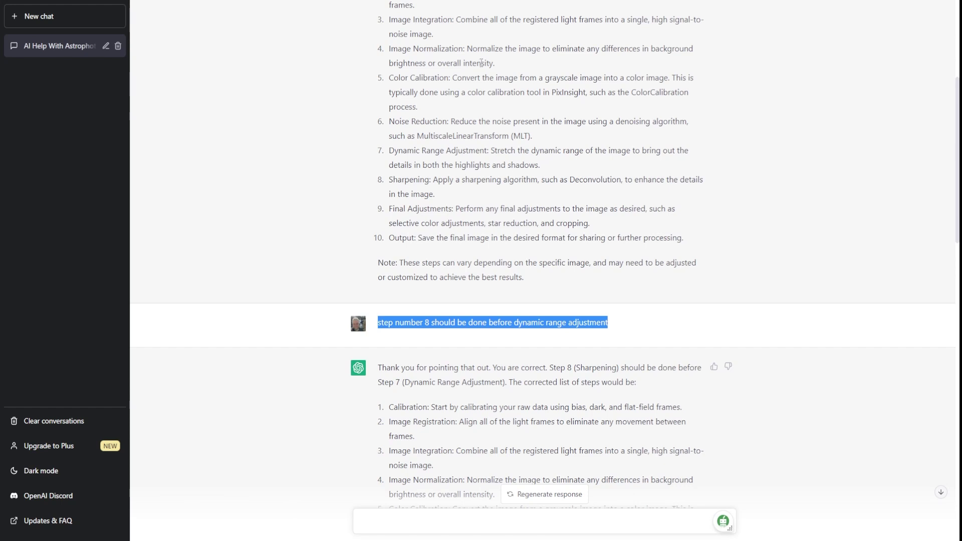
left_click(434, 335)
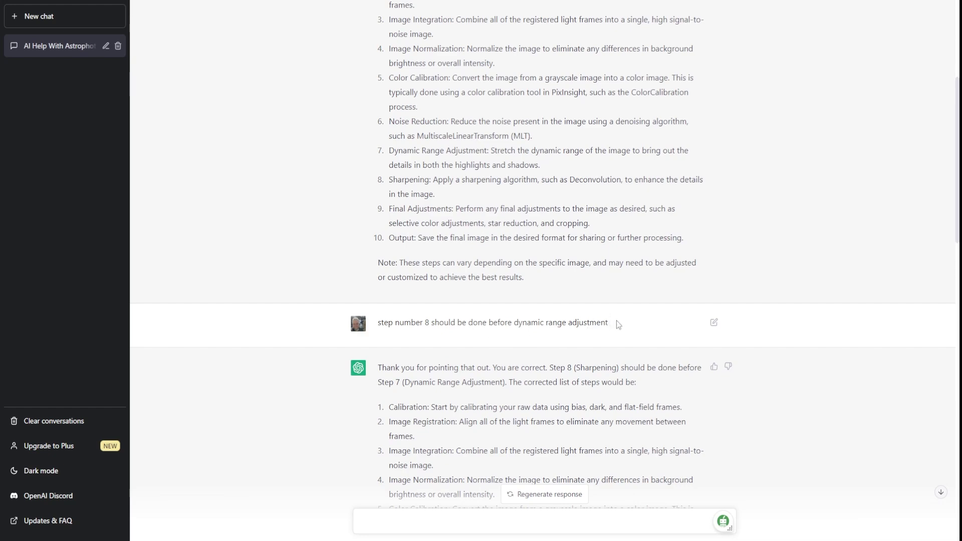
scroll(716, 345, "down", 3)
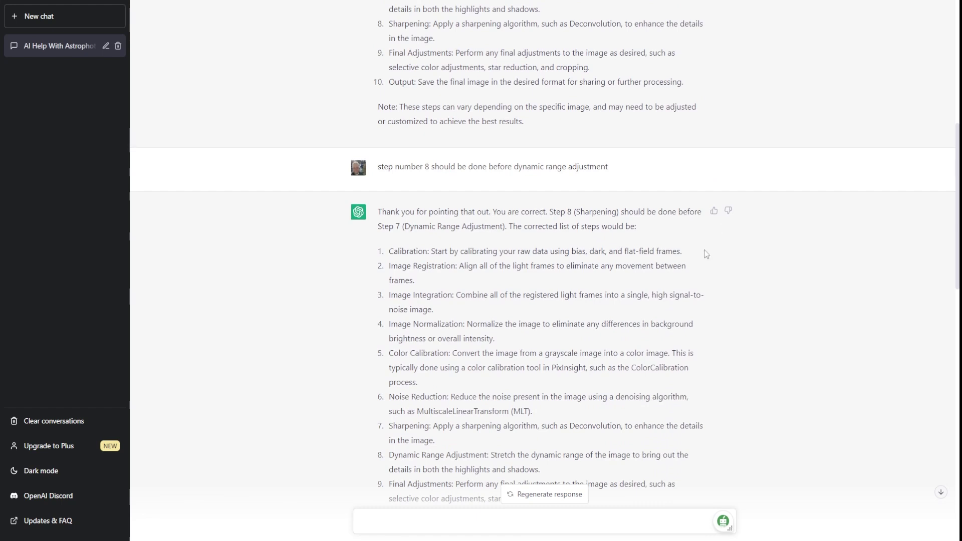
scroll(814, 288, "down", 3)
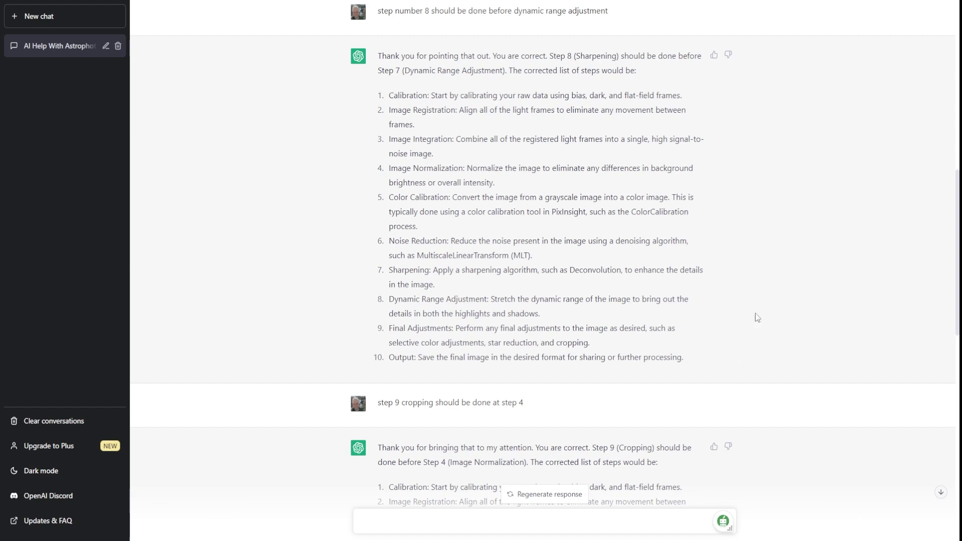
Examine the follow-up message about moving cropping from step 9 to step 4 and the cropping entry in the revised list
scroll(784, 280, "down", 2)
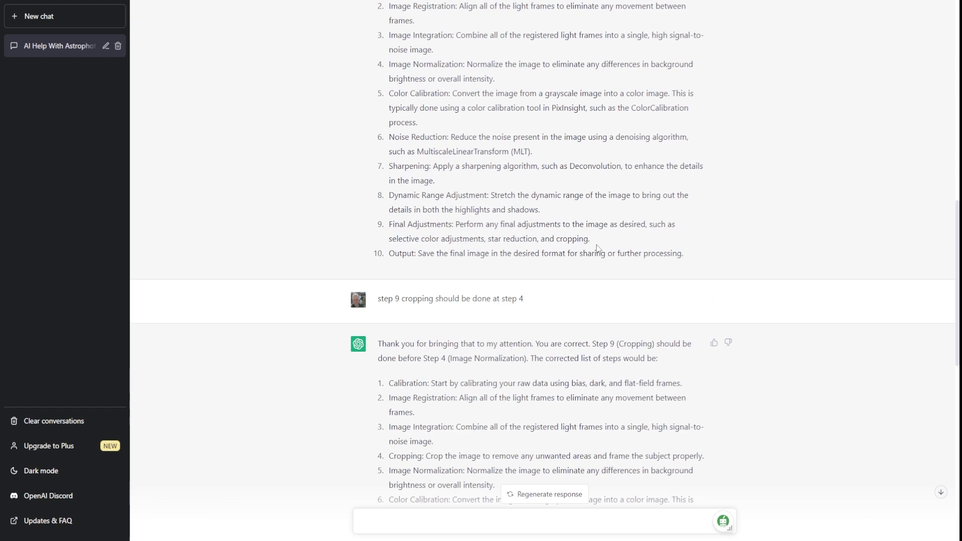
left_click_drag(592, 240, 557, 240)
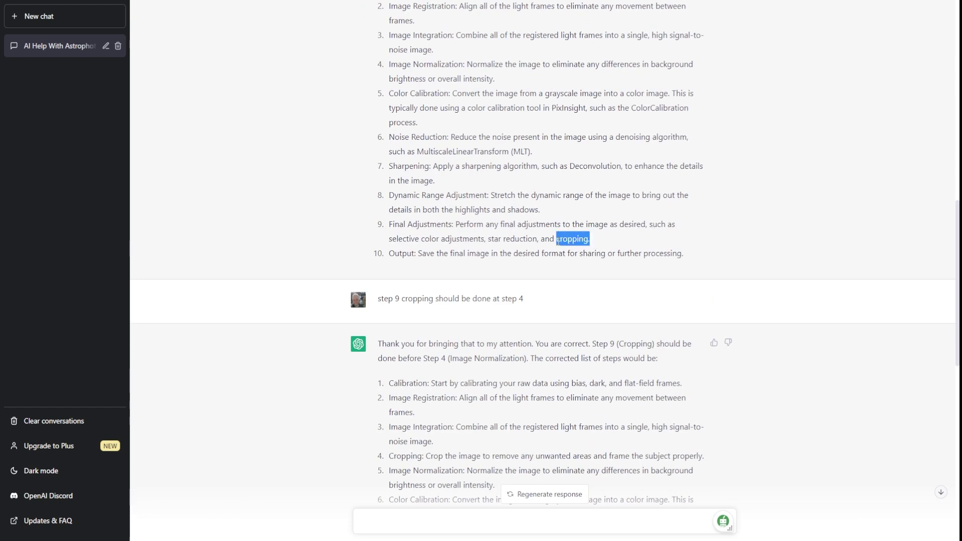
left_click(599, 237)
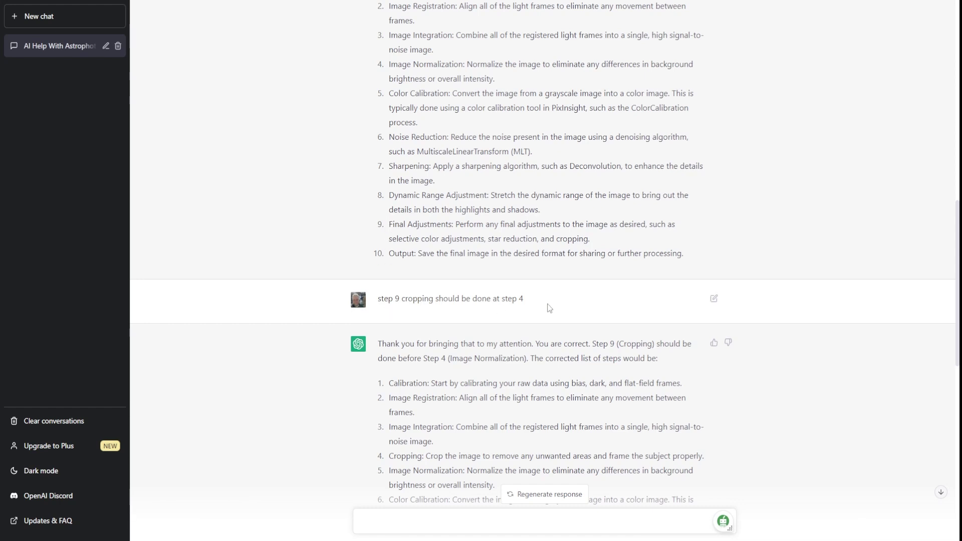
left_click_drag(532, 302, 479, 307)
left_click(592, 317)
scroll(791, 185, "up", 2)
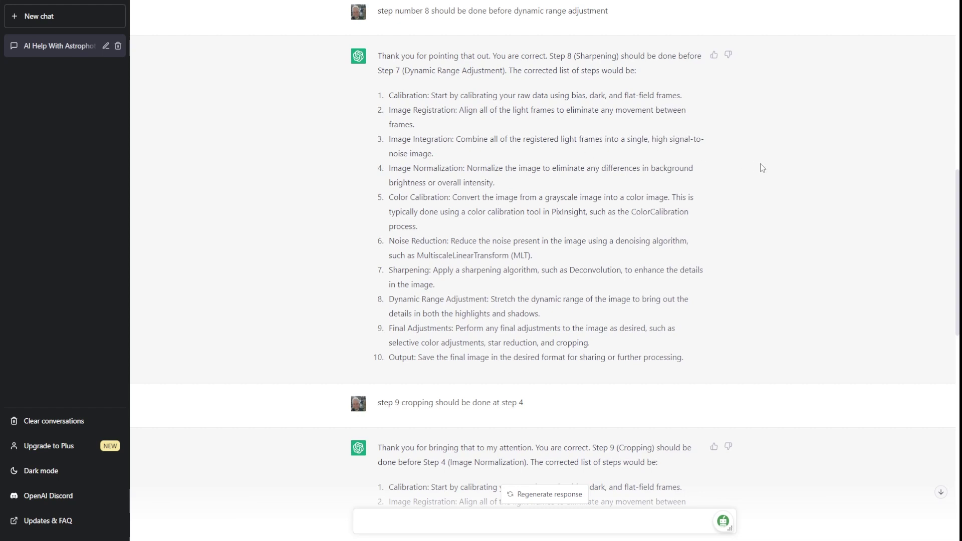
scroll(760, 164, "down", 3)
scroll(759, 165, "down", 5)
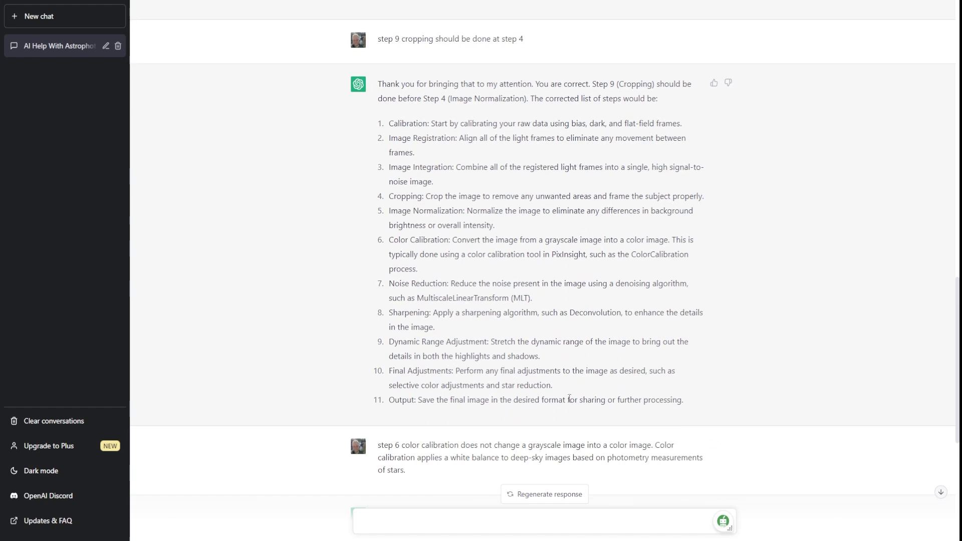
left_click_drag(376, 199, 447, 194)
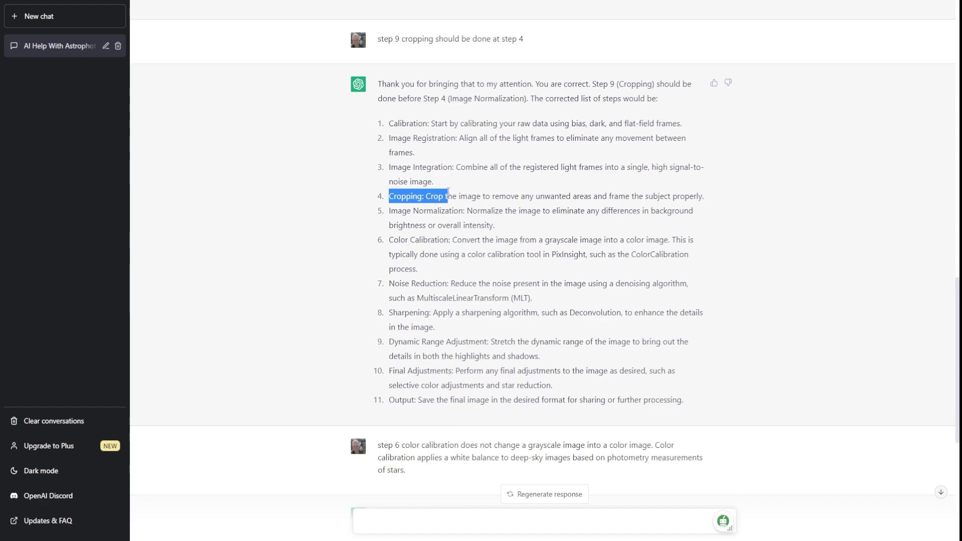
Compare the step 6 color calibration description with the follow-up message correcting it, and read through the final corrected list
scroll(828, 173, "down", 4)
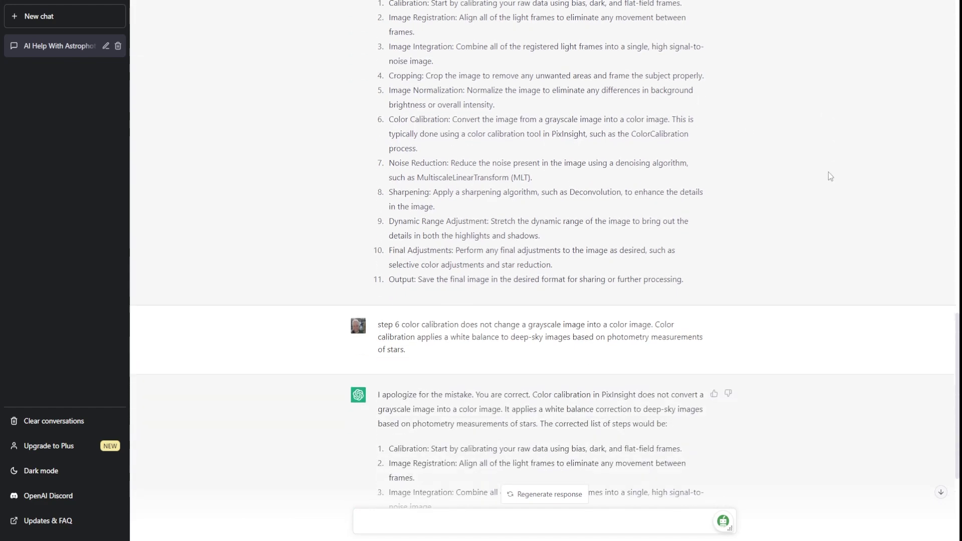
scroll(828, 172, "up", 2)
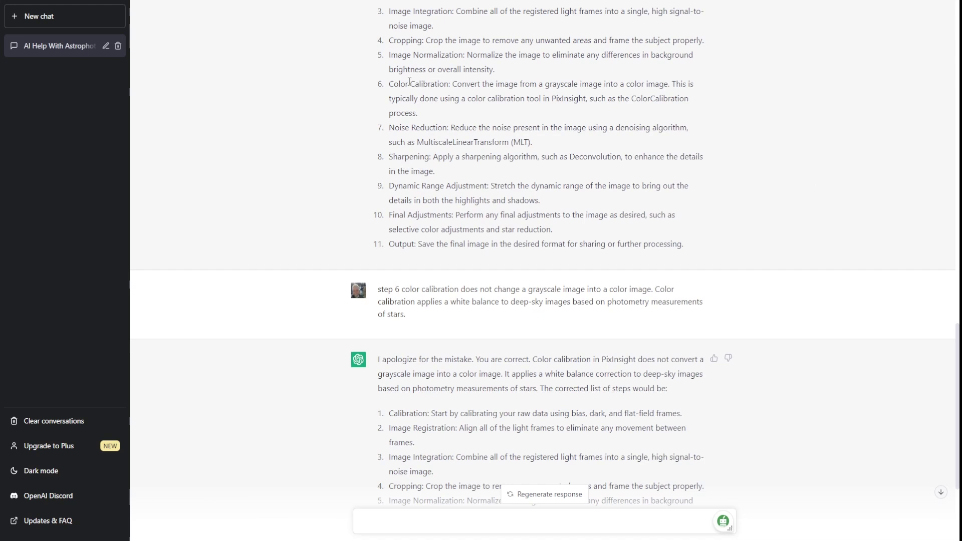
left_click_drag(392, 82, 700, 96)
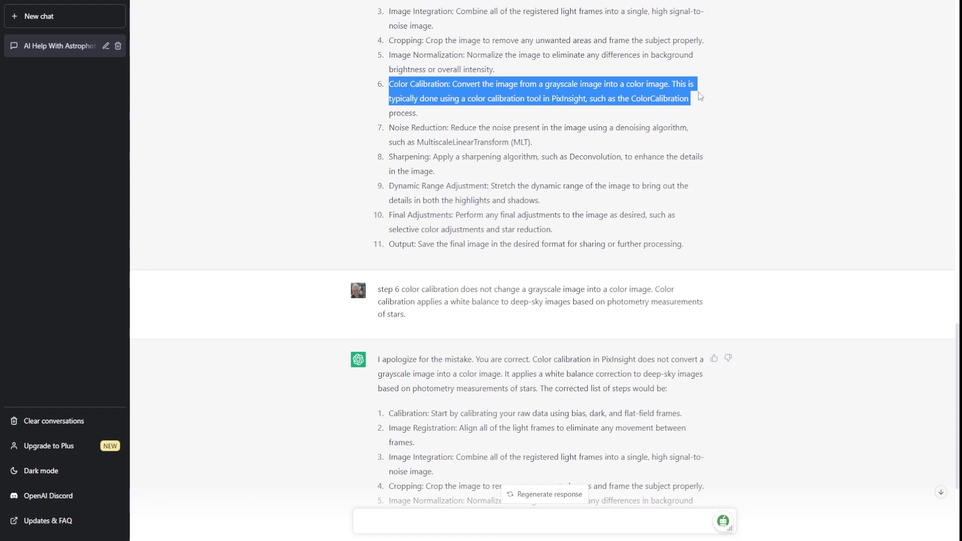
left_click_drag(700, 97, 710, 113)
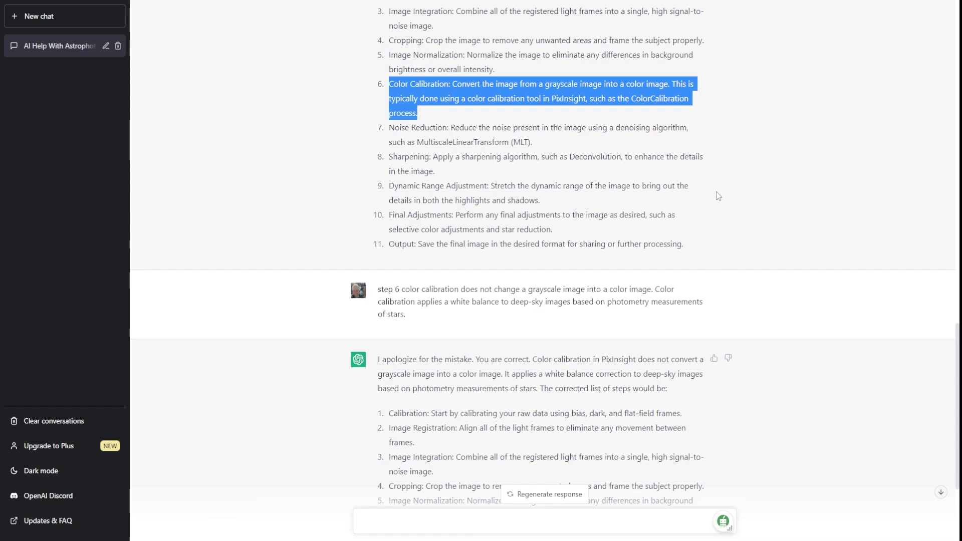
left_click(752, 134)
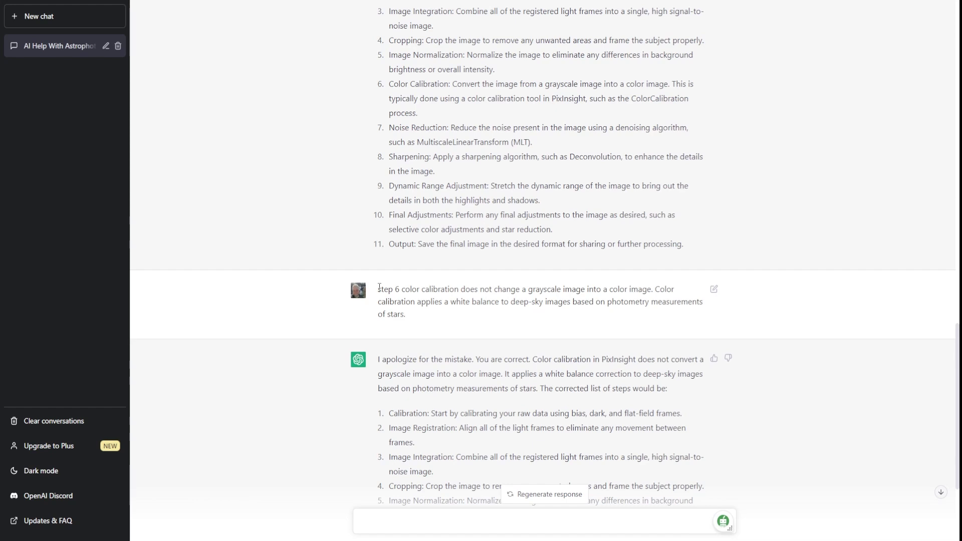
scroll(402, 315, "down", 4)
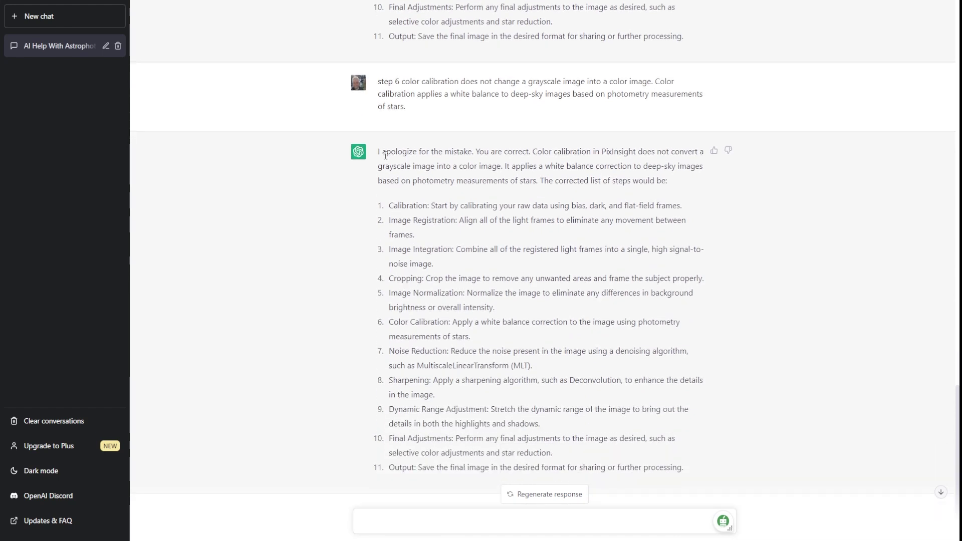
left_click_drag(379, 152, 417, 152)
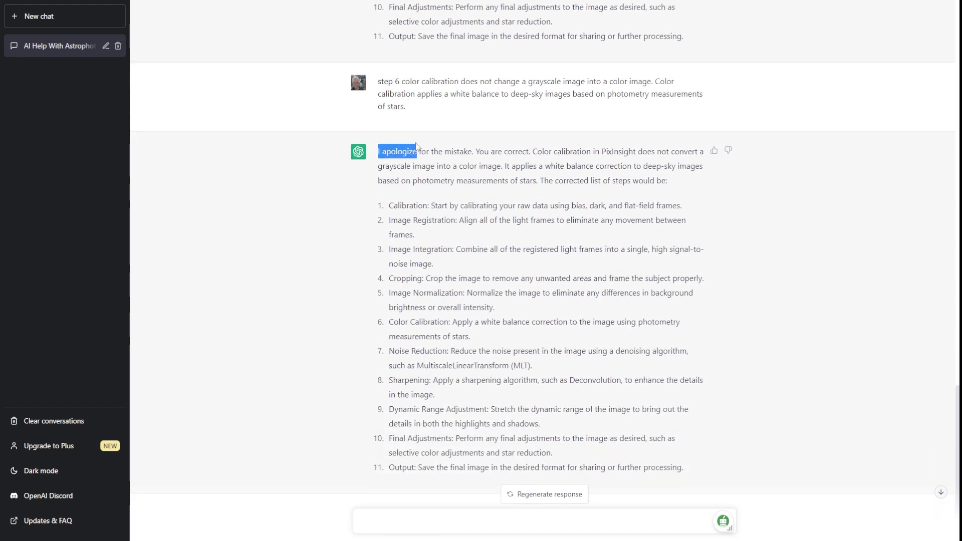
left_click(753, 275)
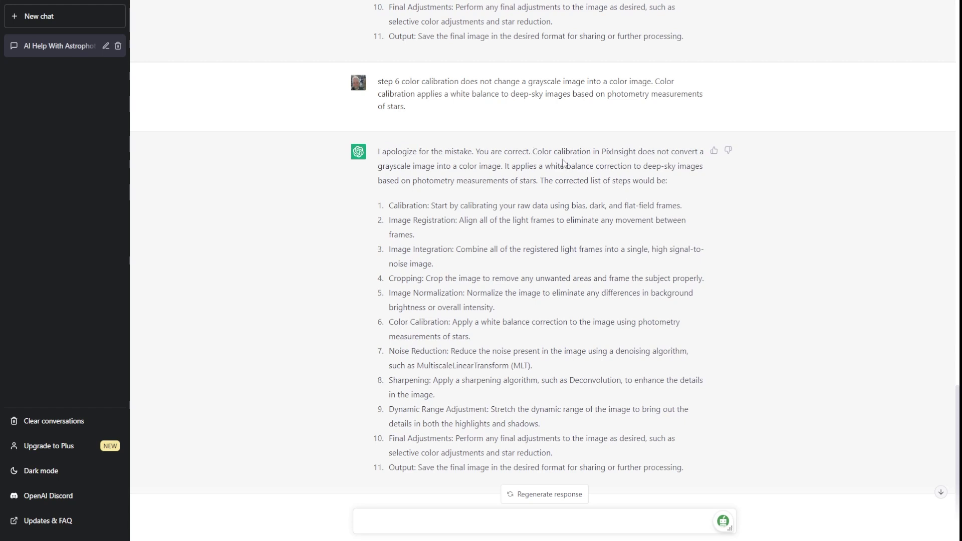
scroll(740, 251, "down", 2)
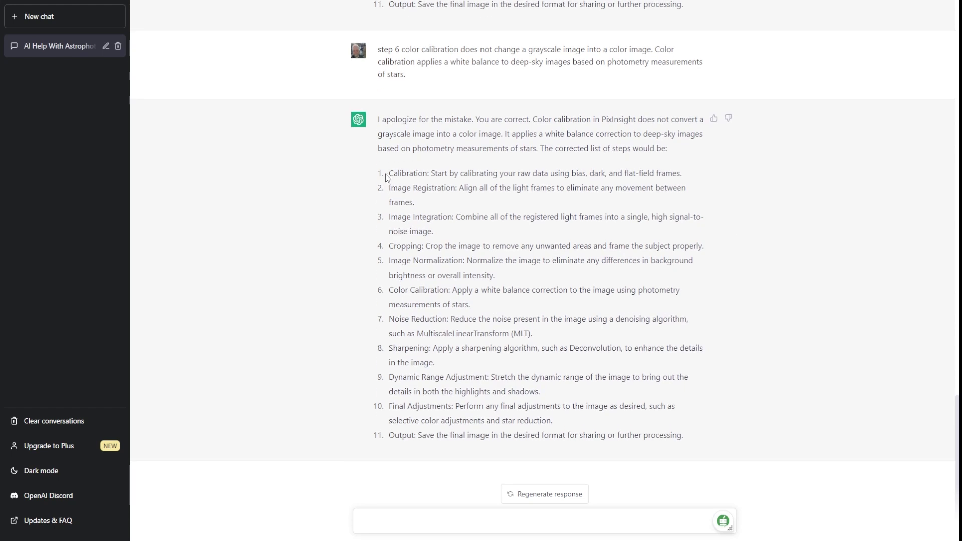
left_click_drag(390, 171, 723, 460)
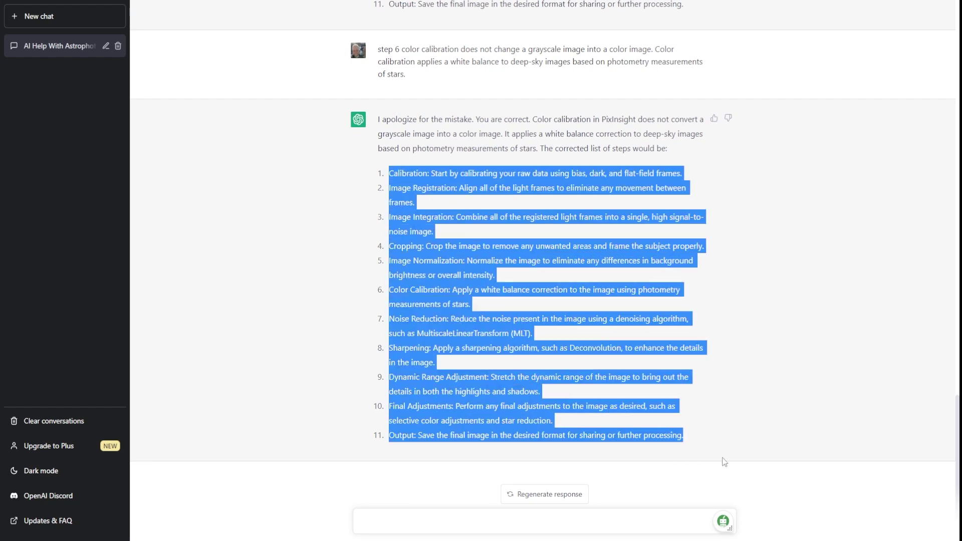
left_click(743, 396)
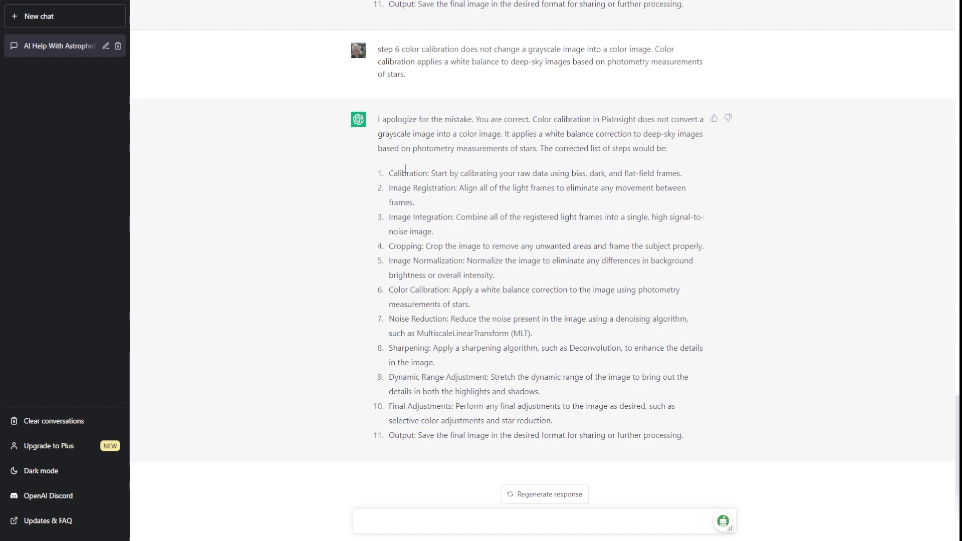
Review the whole conversation again, from the astrophotographer role prompt and first OSC processing list through each correction to the final list
scroll(798, 212, "up", 20)
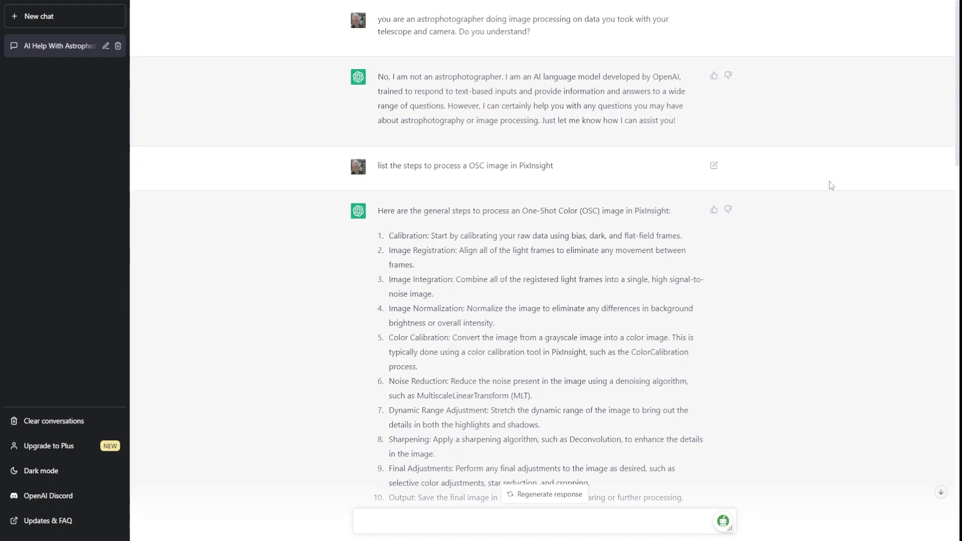
scroll(861, 123, "down", 15)
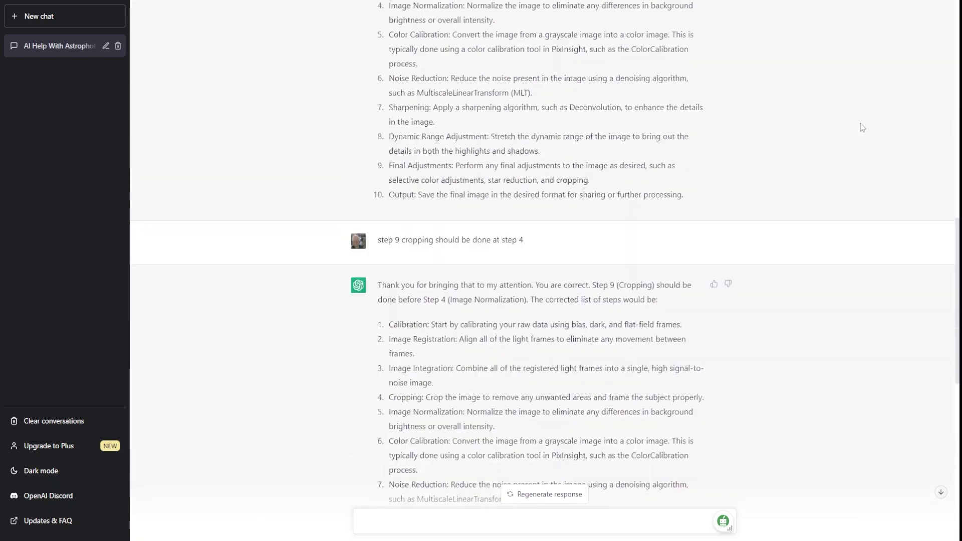
scroll(860, 123, "down", 5)
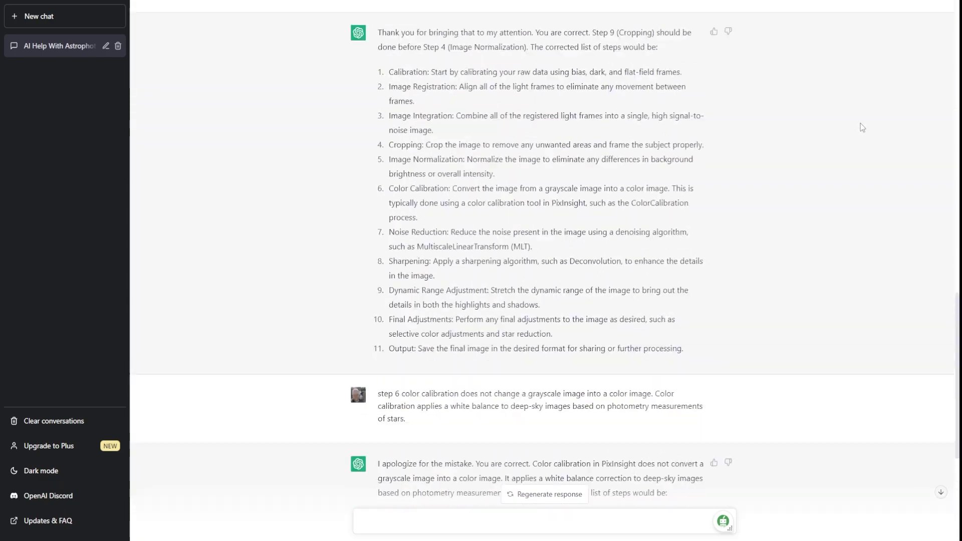
scroll(861, 123, "up", 15)
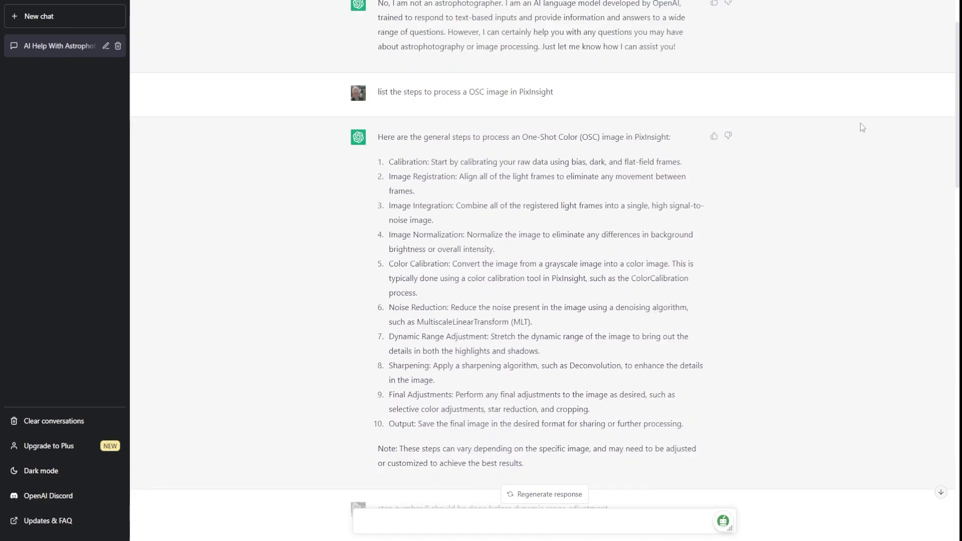
scroll(861, 125, "up", 1)
scroll(860, 125, "down", 4)
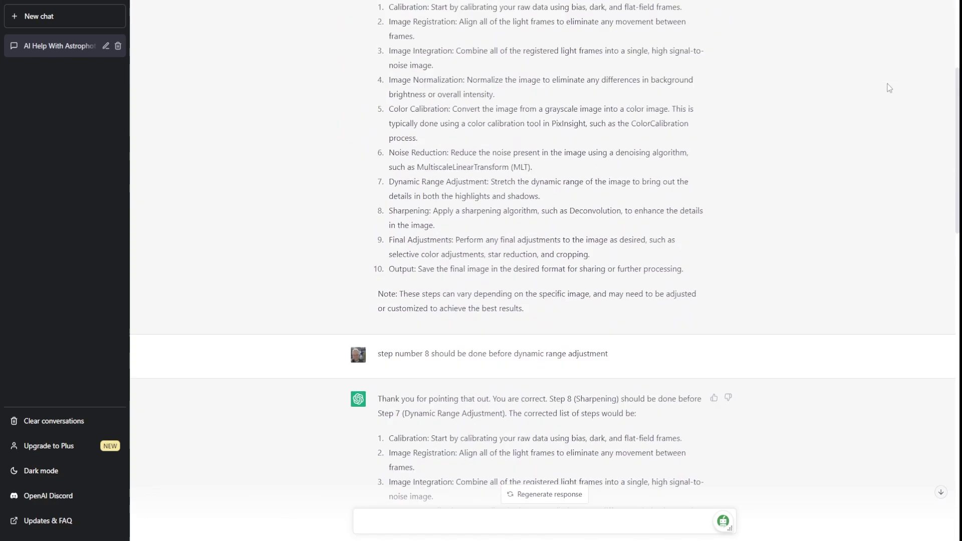
scroll(888, 87, "down", 15)
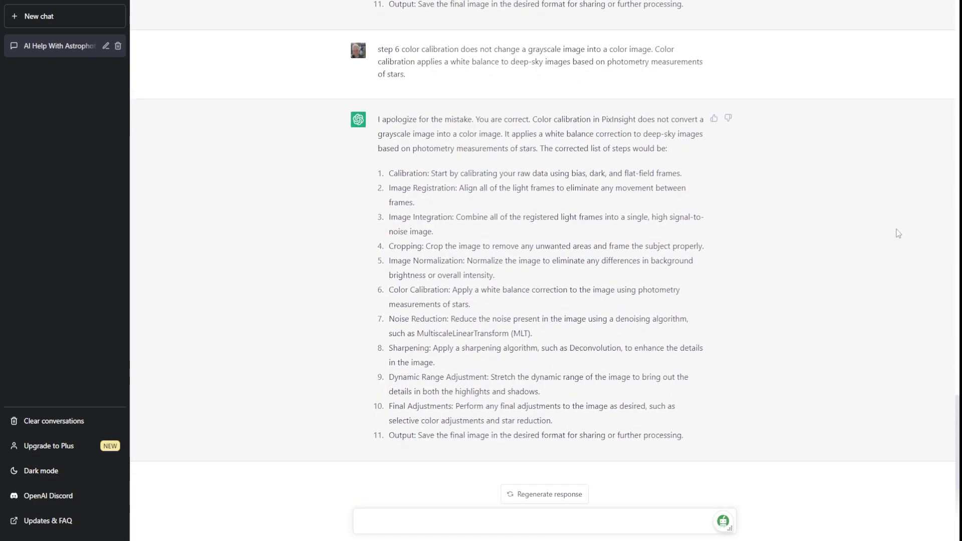